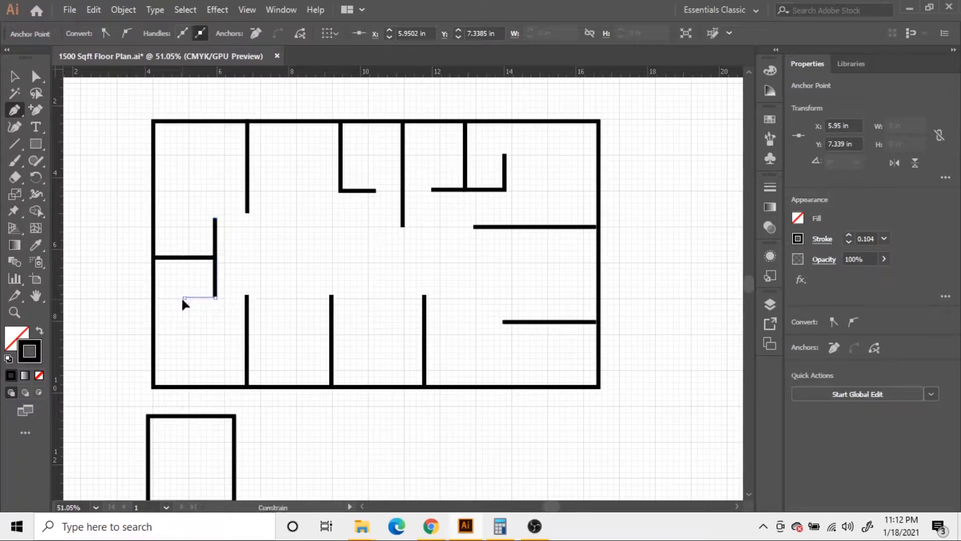
Finish the upper return wall of the left bedroom closets and lengthen the lower-right horizontal wall leftward to align with the upper-right closet divider.
click(185, 218)
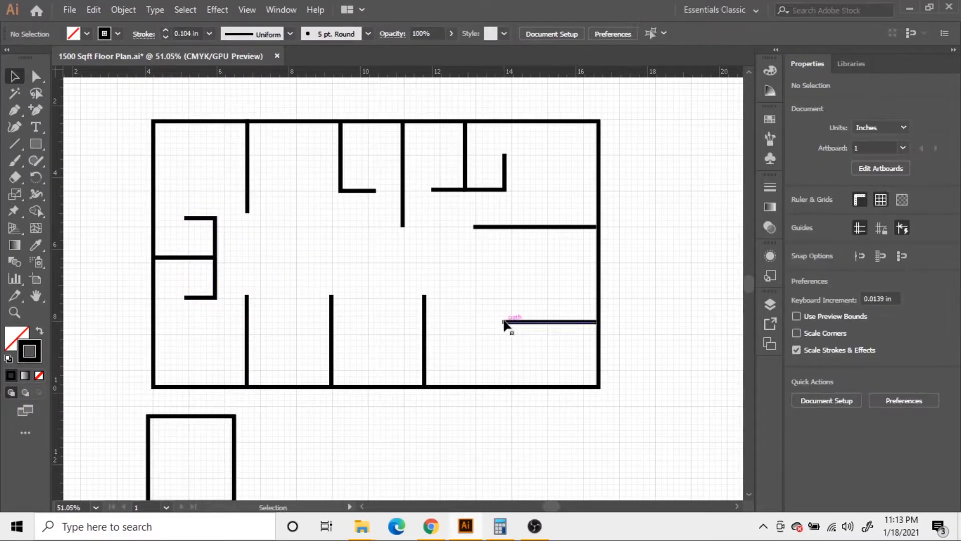
click(36, 76)
click(504, 323)
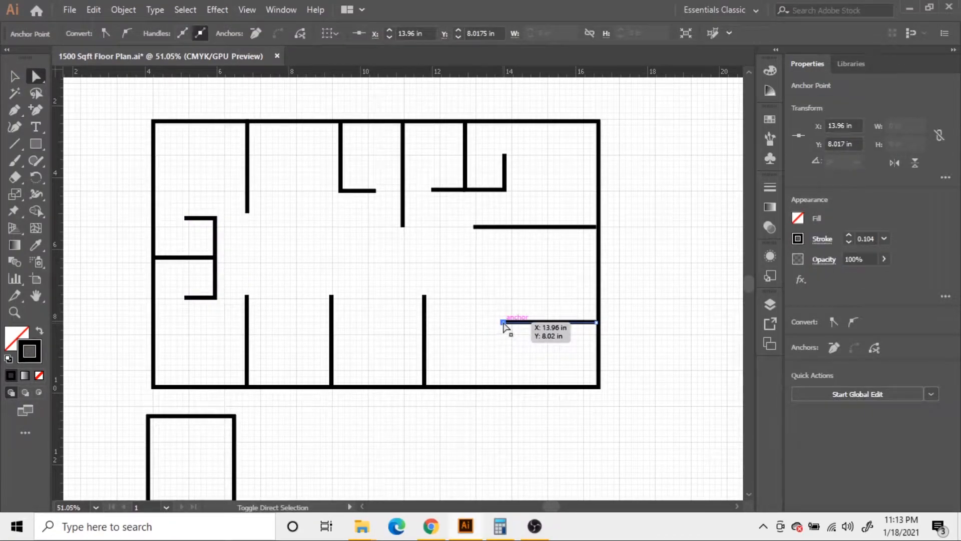
click(492, 326)
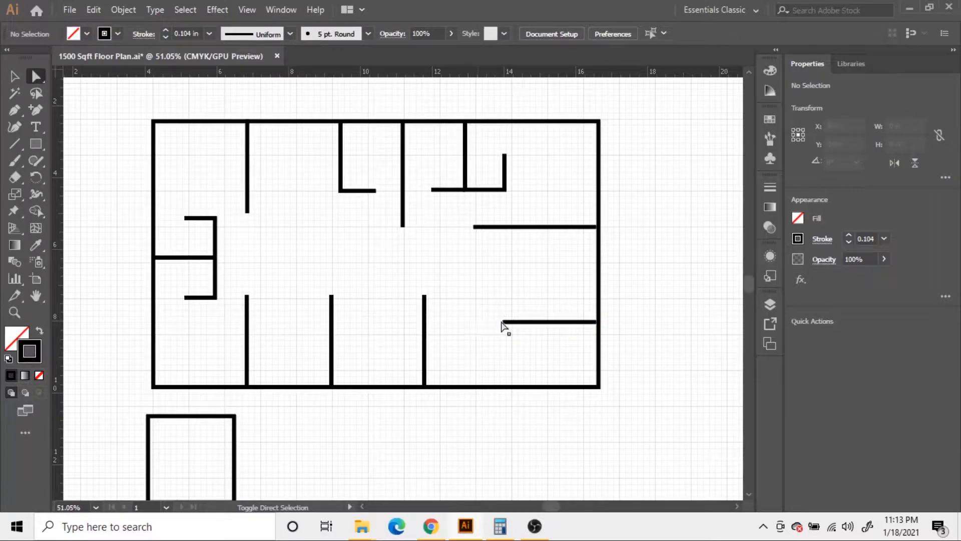
drag(503, 322, 465, 322)
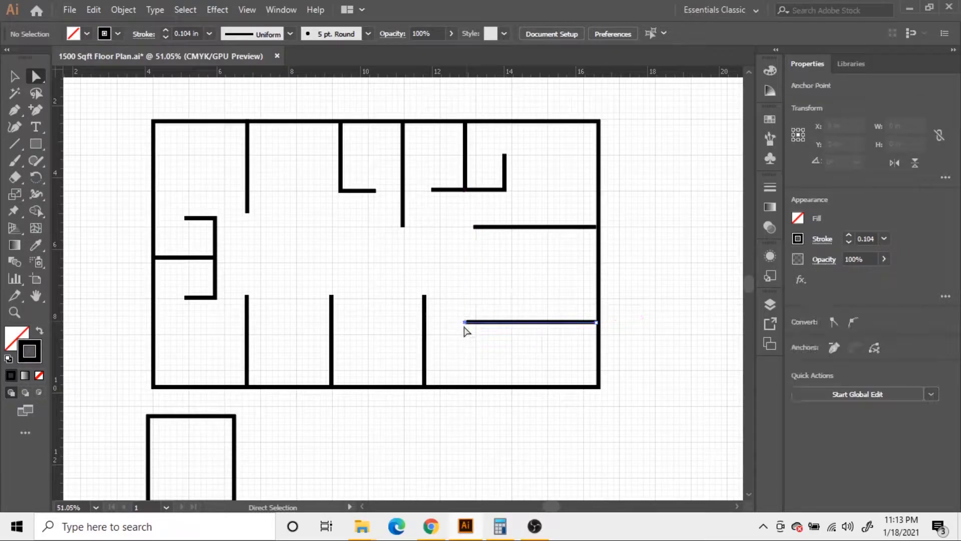
Extend the rightmost lower vertical wall into a closet: about 1.59 in left, 0.75 in down and 0.79 in right.
key(p)
click(424, 296)
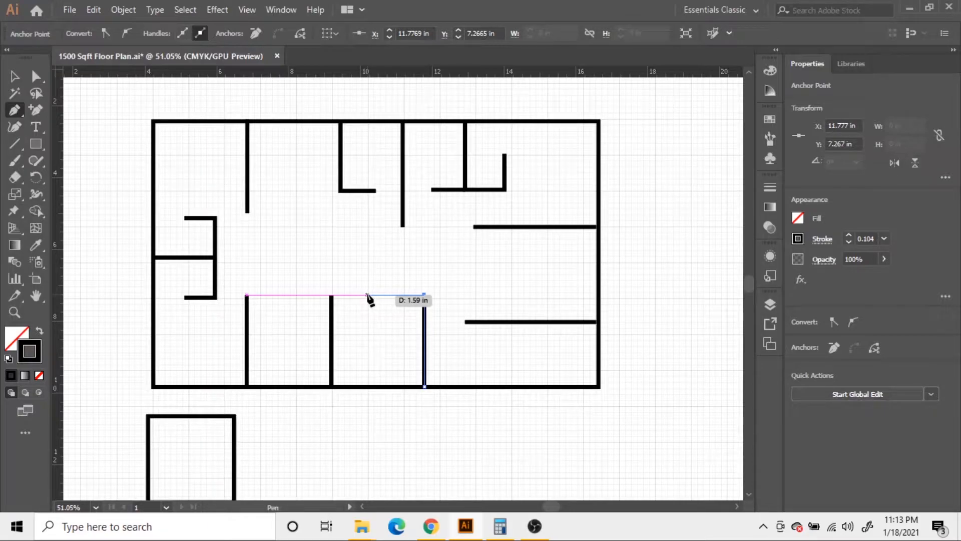
click(368, 295)
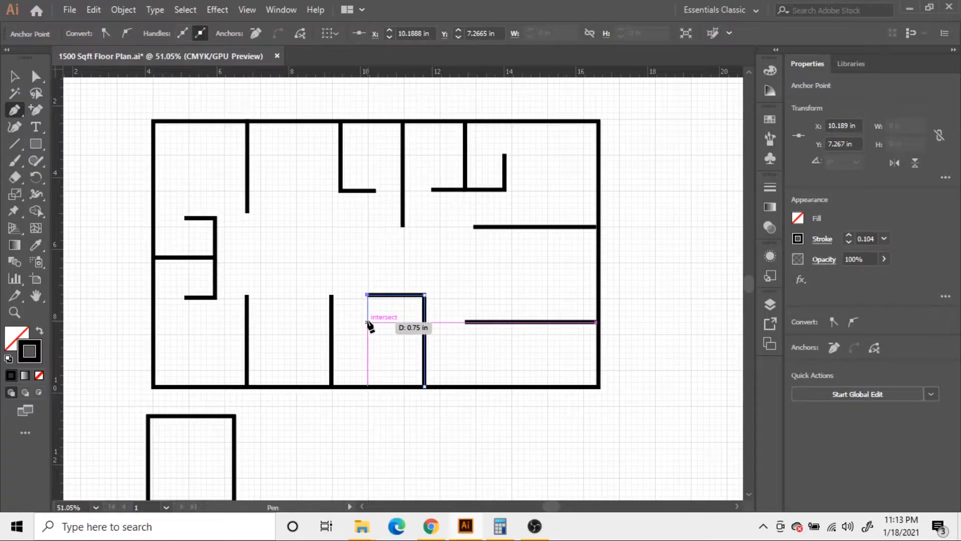
click(367, 322)
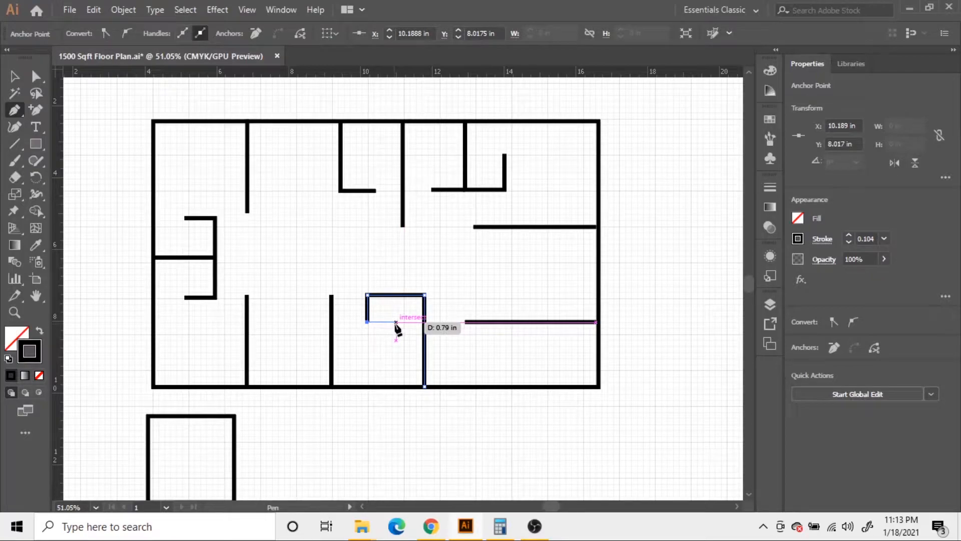
click(395, 322)
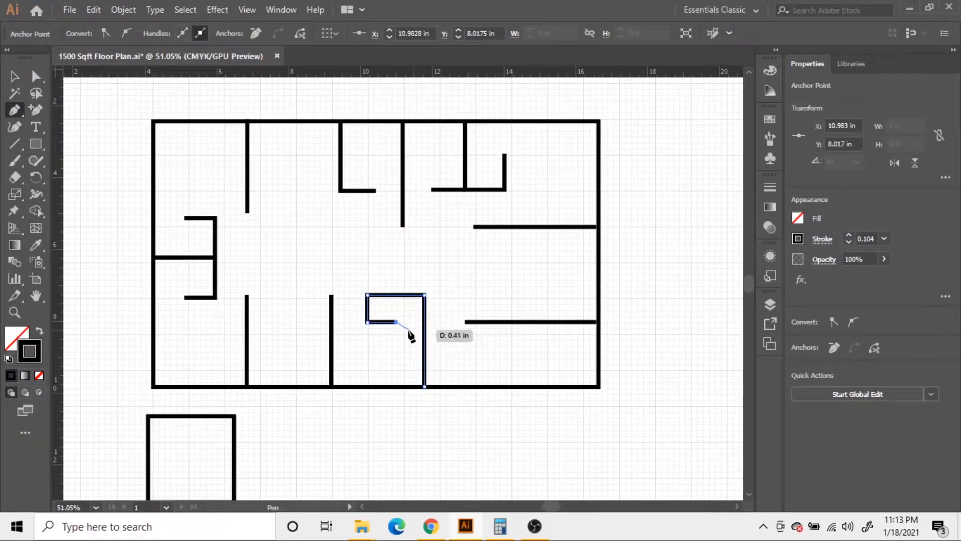
key(Escape)
Extend the leftmost lower vertical wall from its upper end with a horizontal wall about 1.18 in long to the right.
click(246, 295)
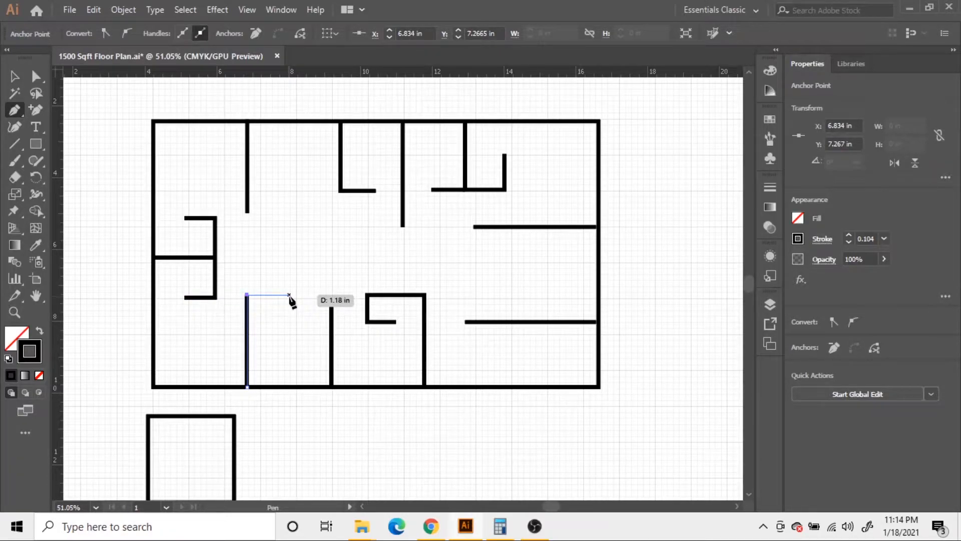
click(289, 295)
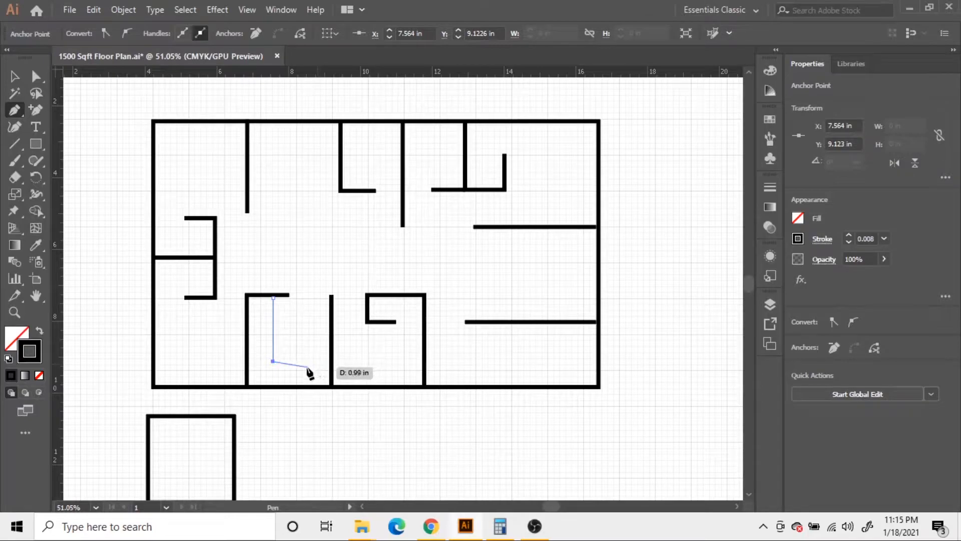
ctrl+click(306, 369)
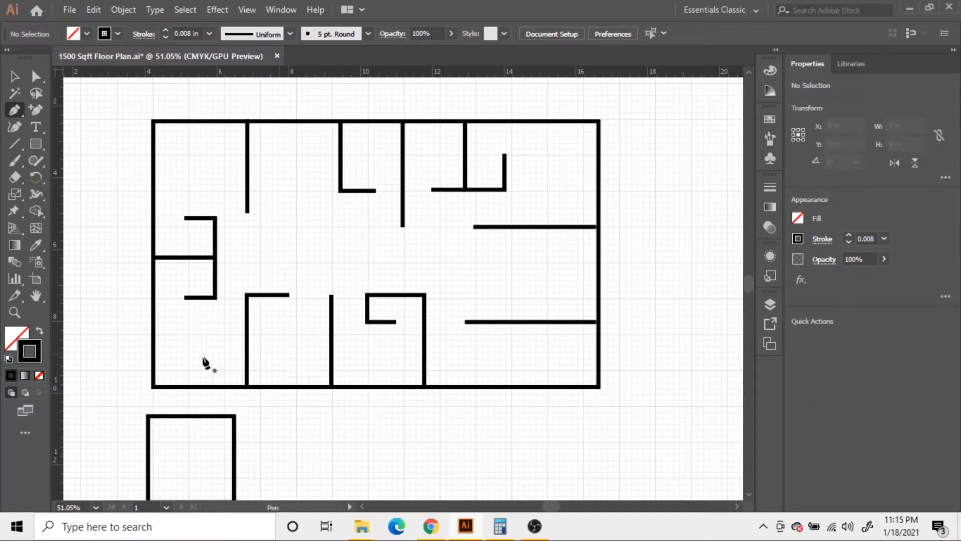
Move the reference square from below the plan into the lower room with the new top wall and fit it inside at 2.225 × 2.468 in.
click(15, 76)
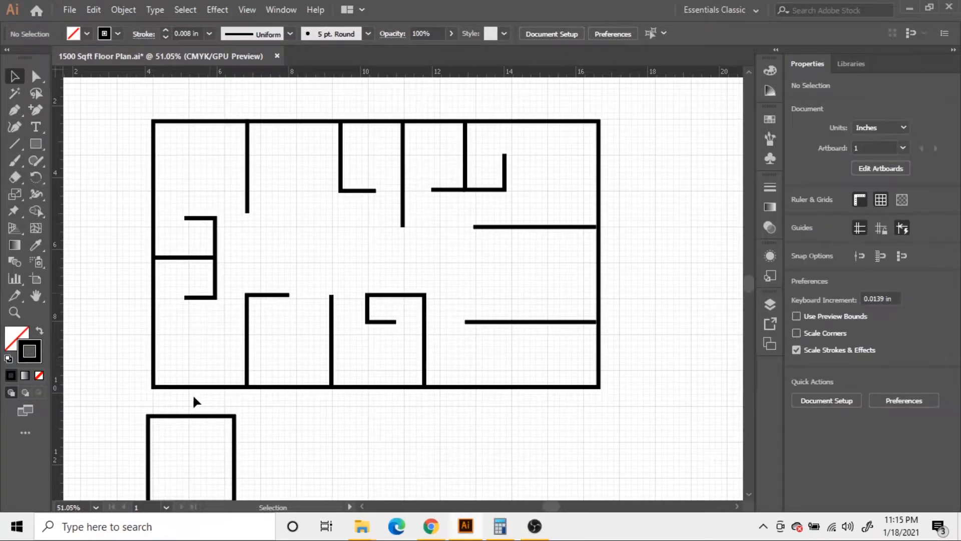
drag(190, 416, 198, 411)
drag(270, 372, 292, 298)
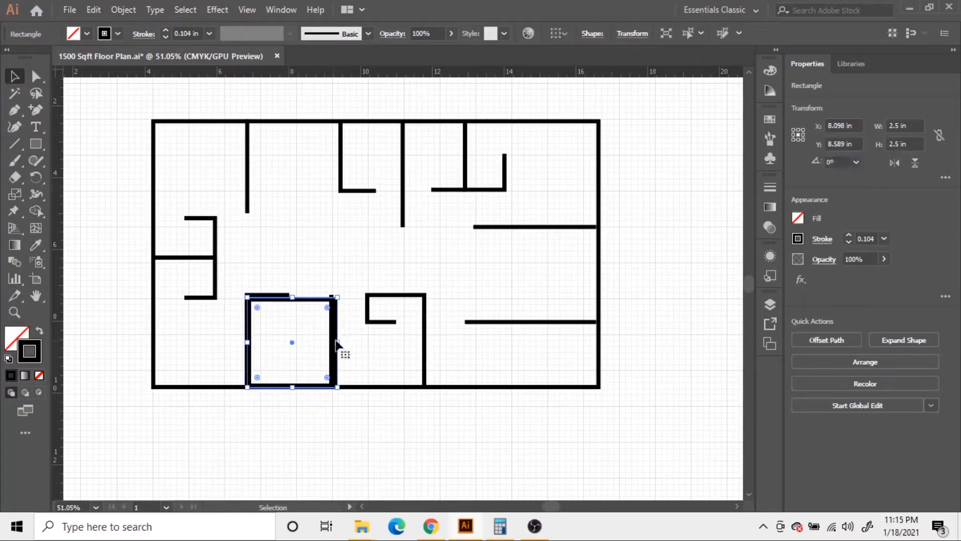
mouse_move(338, 341)
mouse_down()
mouse_move(326, 341)
mouse_move(340, 336)
mouse_up()
click(349, 411)
scroll(321, 345, up, 3)
click(328, 341)
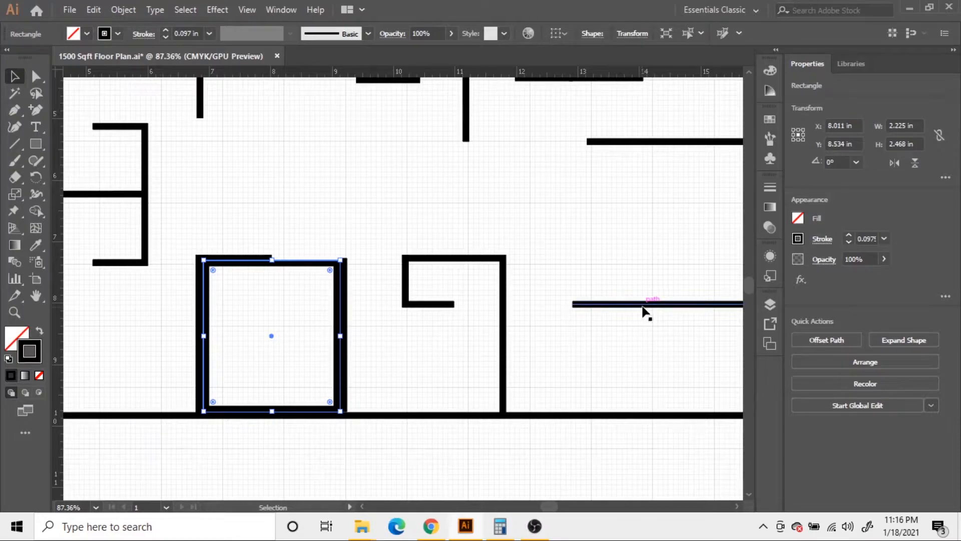
Switch to Calculator and multiply the reference rectangle's width, 2.225, by 48.
click(501, 526)
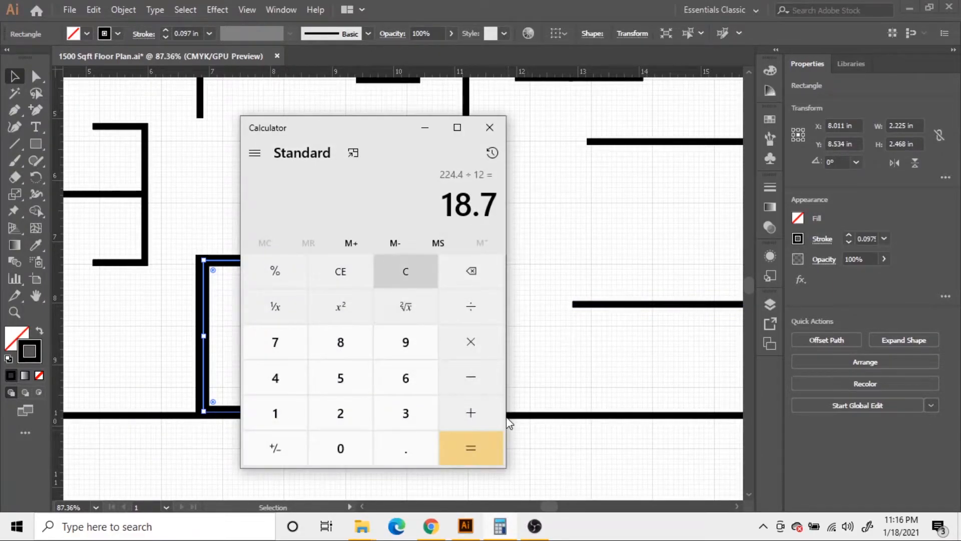
click(405, 271)
click(340, 413)
click(406, 448)
click(340, 413)
click(341, 413)
click(341, 378)
click(470, 342)
click(275, 378)
click(340, 342)
click(470, 448)
Divide the calculated product by 12 to convert the room width to feet.
key(asterisk)
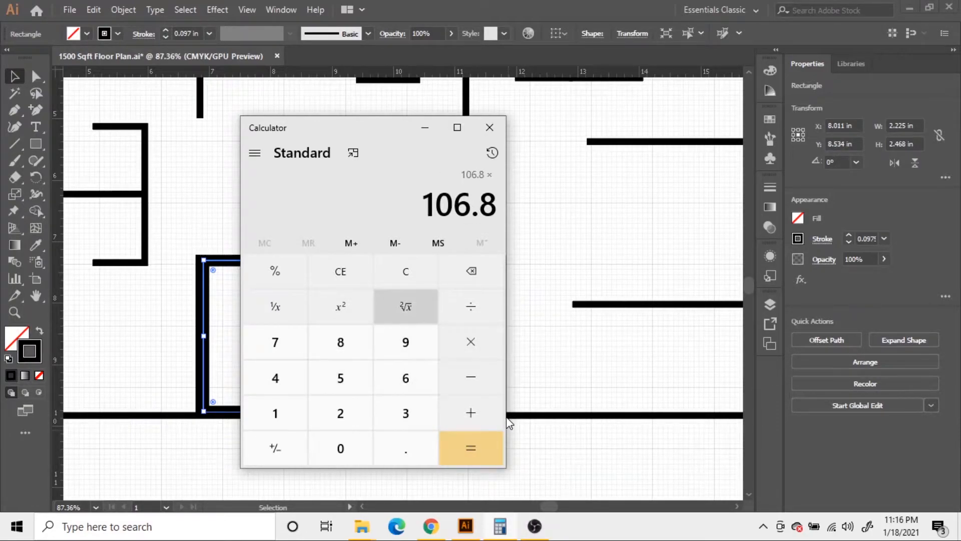
key(slash)
text(12)
key(Return)
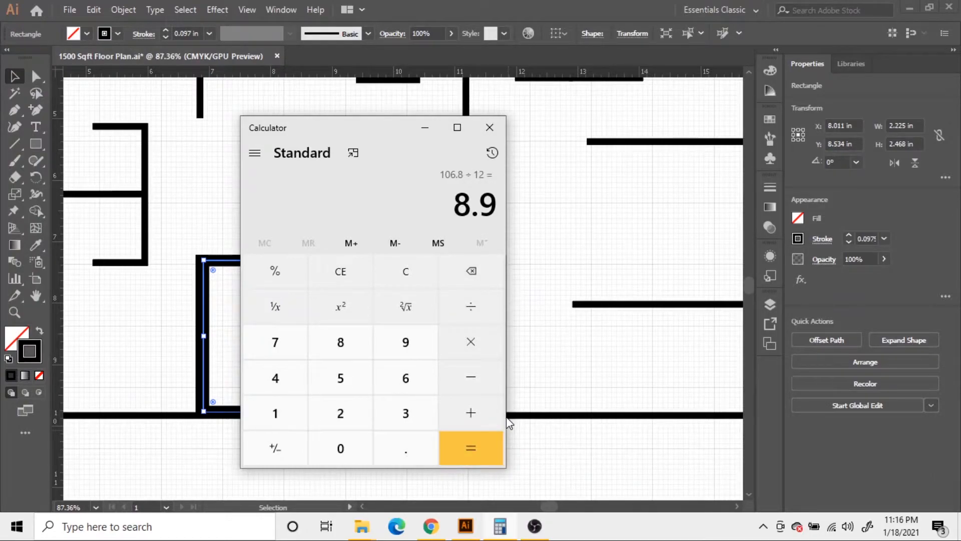
key(plus)
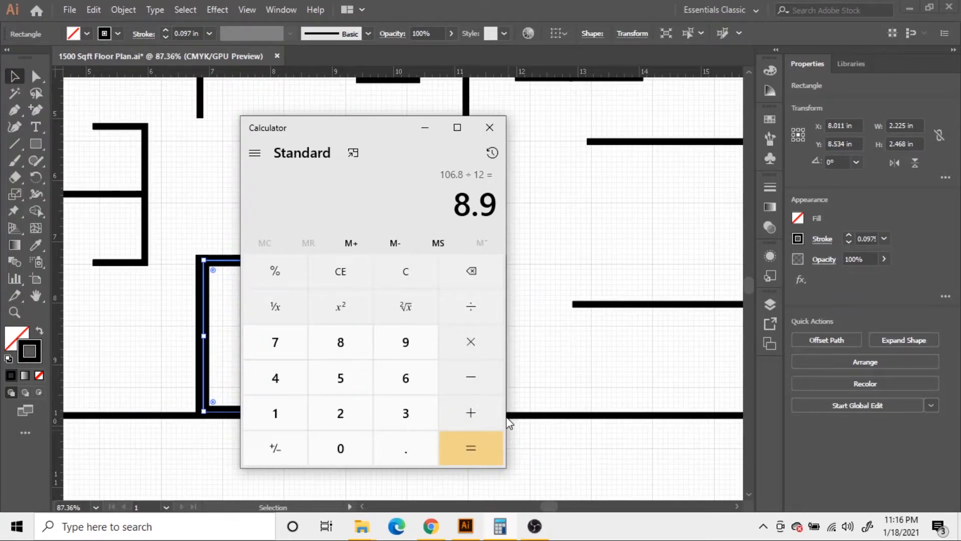
Return to Illustrator and move the reference rectangle 3 in straight down, out of the room and below the plan.
click(425, 132)
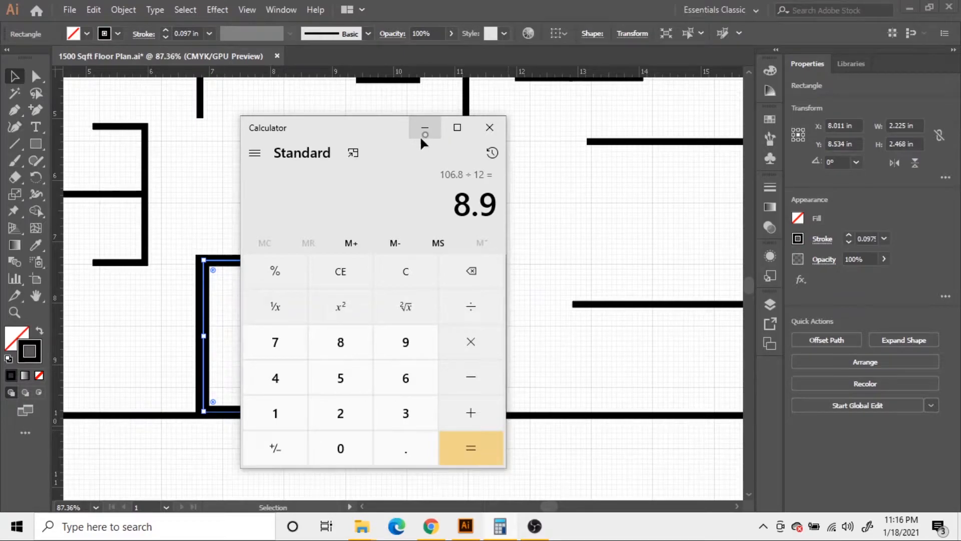
drag(320, 265, 312, 442)
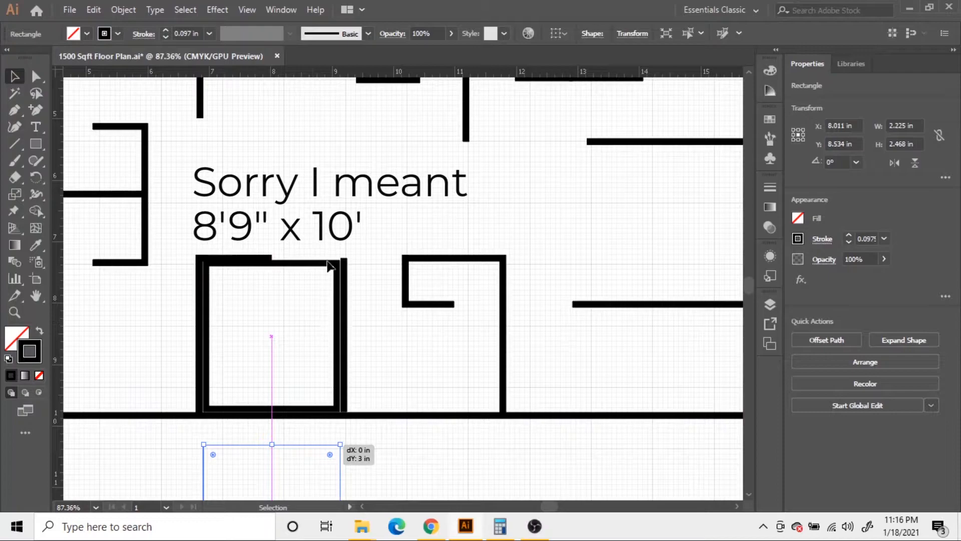
click(236, 296)
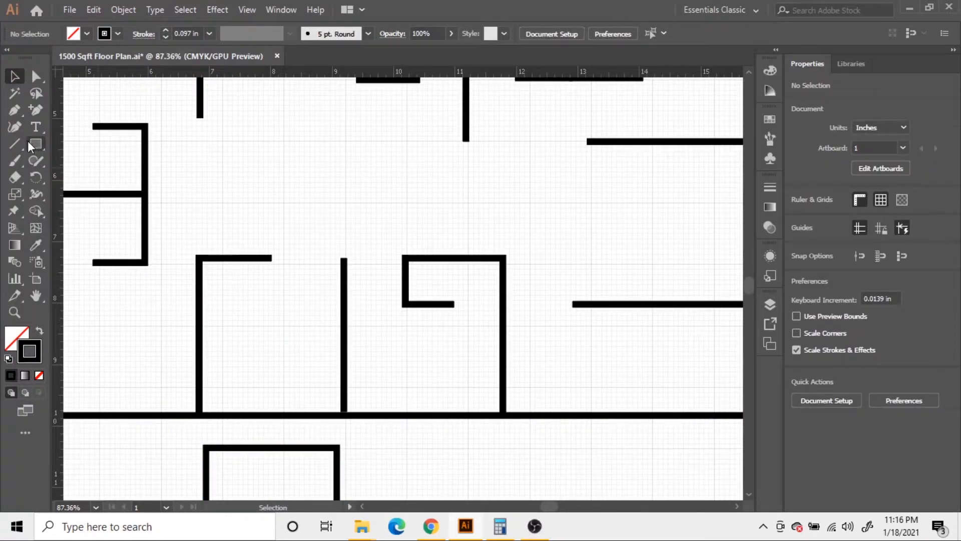
Draw a 0.016 in L-shaped line in the lower room, down from its top wall and about 1.82 in right to the side wall.
click(17, 110)
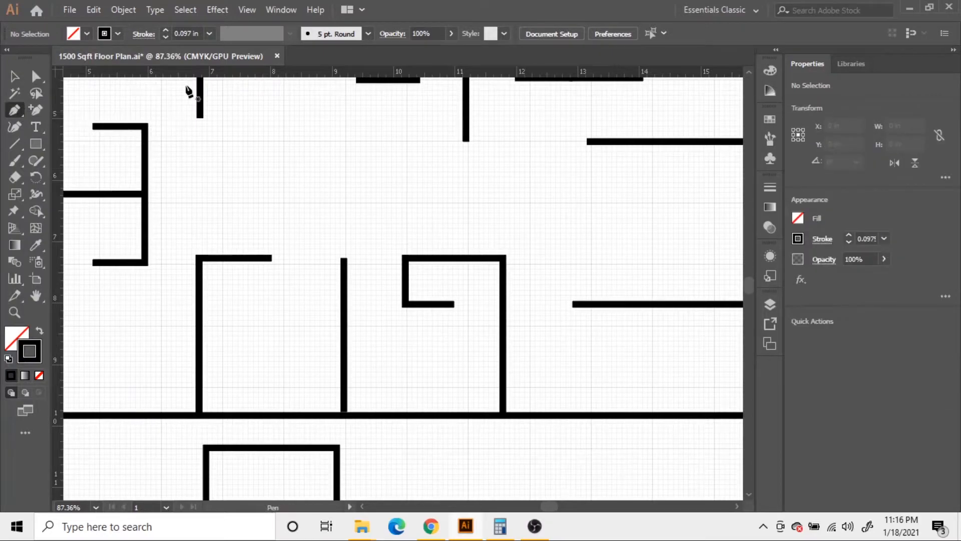
click(210, 34)
click(250, 64)
scroll(247, 245, up, 2)
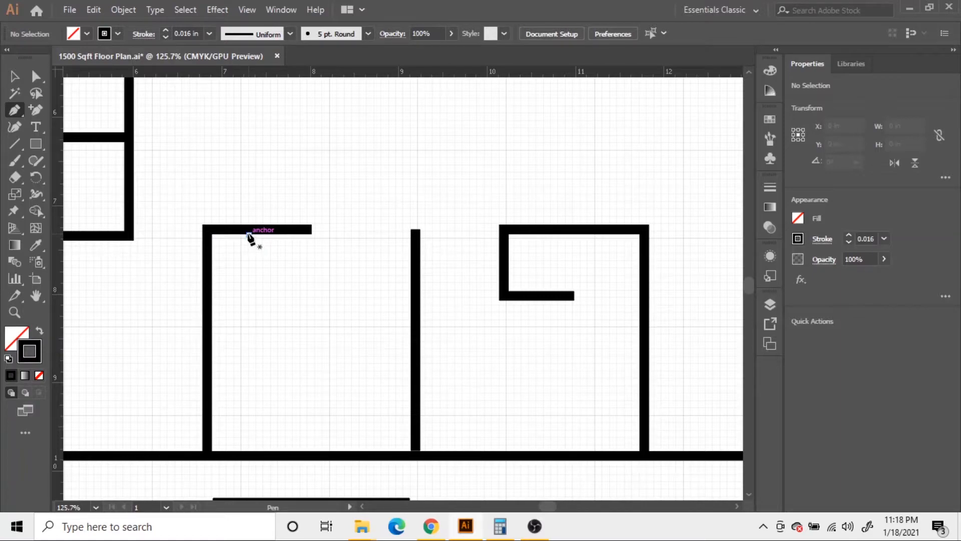
click(249, 234)
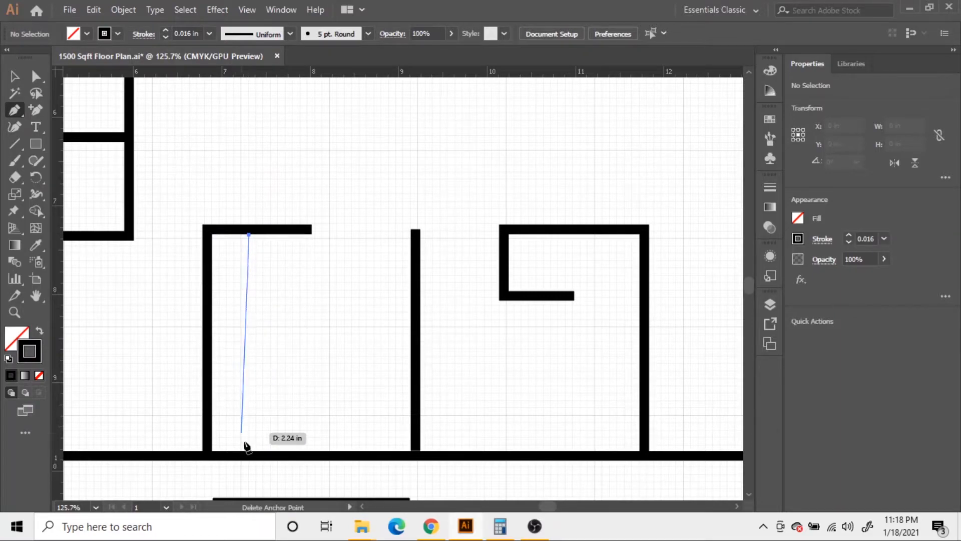
click(249, 414)
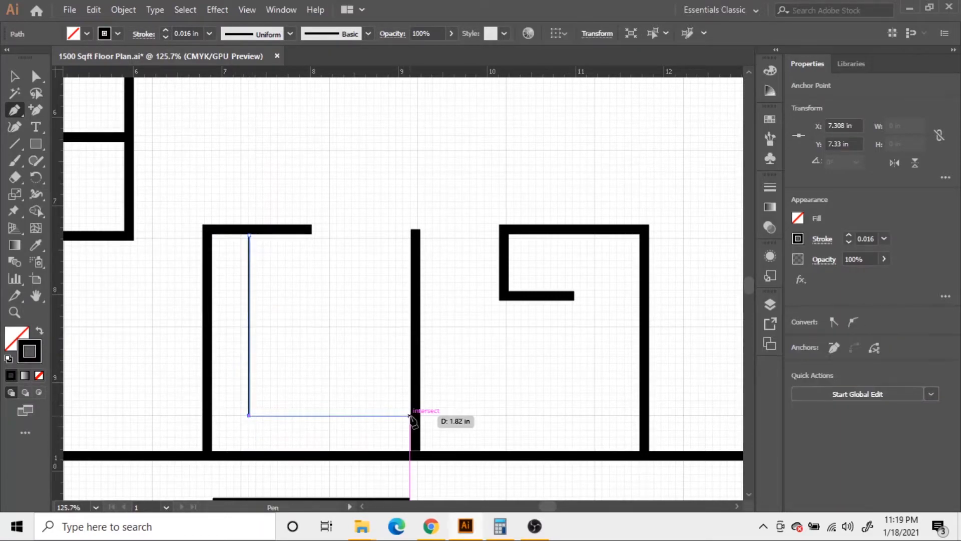
click(410, 415)
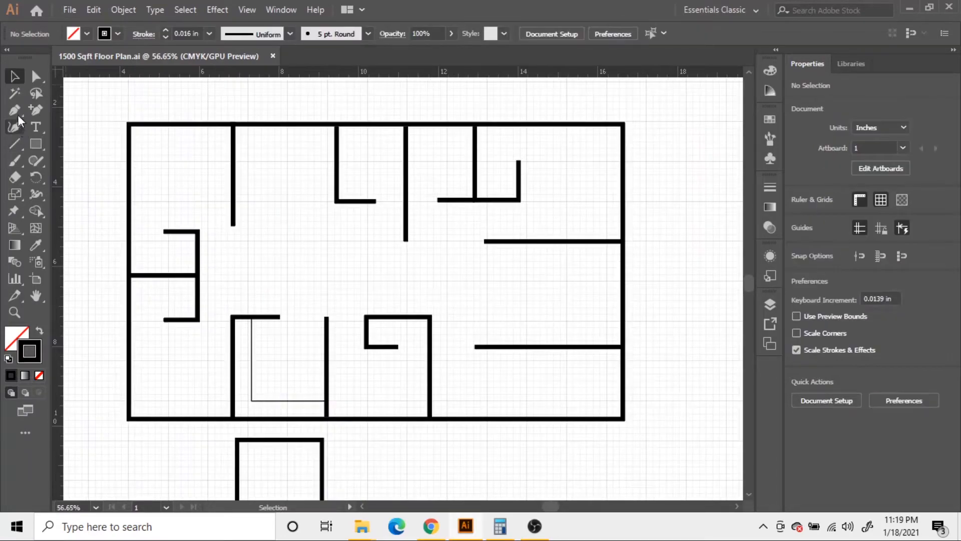
Extend the upper central vertical wall from its lower end leftward to X 9.443 in, in line with the closet's left wall.
click(16, 113)
click(406, 242)
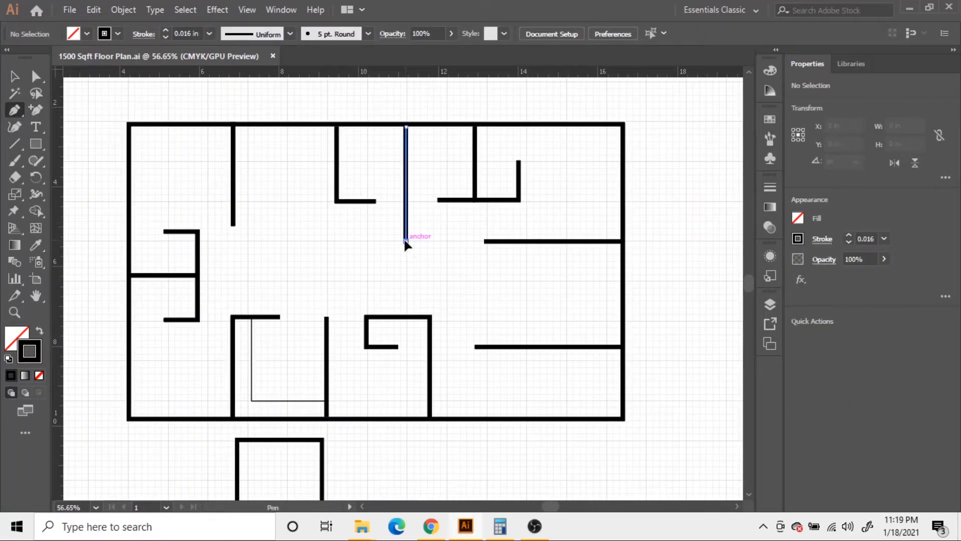
click(335, 242)
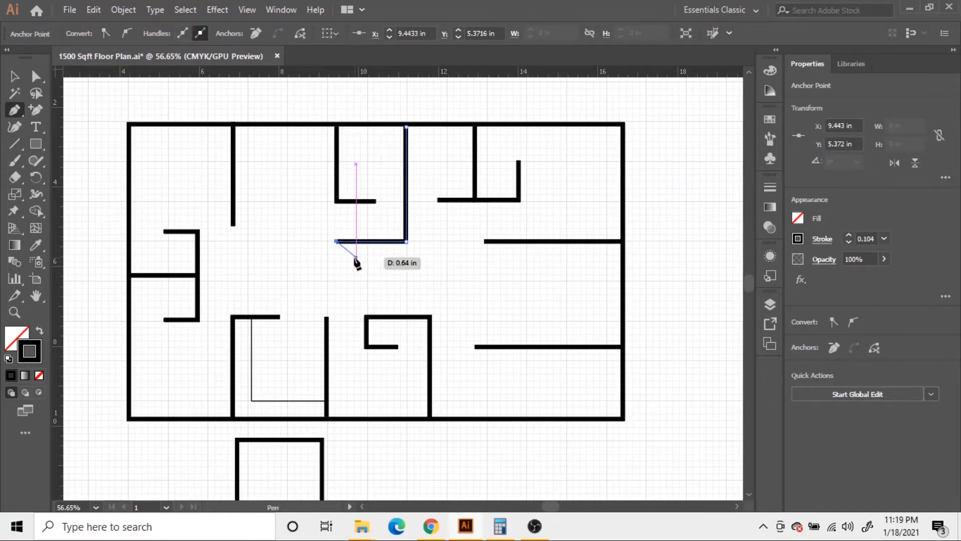
key(Escape)
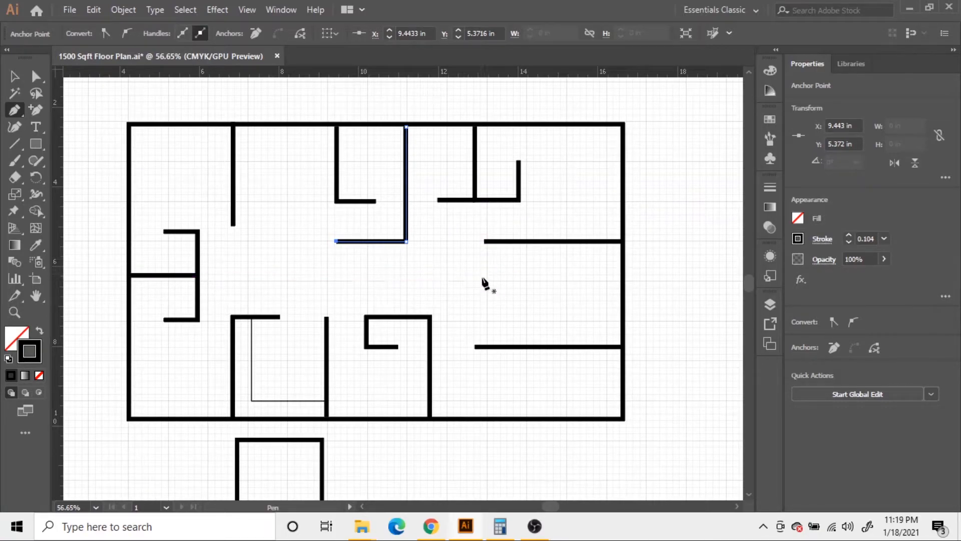
Place the 2.225 × 1.817 in reference rectangle in the central hallway, directly above the lower room with the thin L-shaped line.
drag(322, 412, 371, 309)
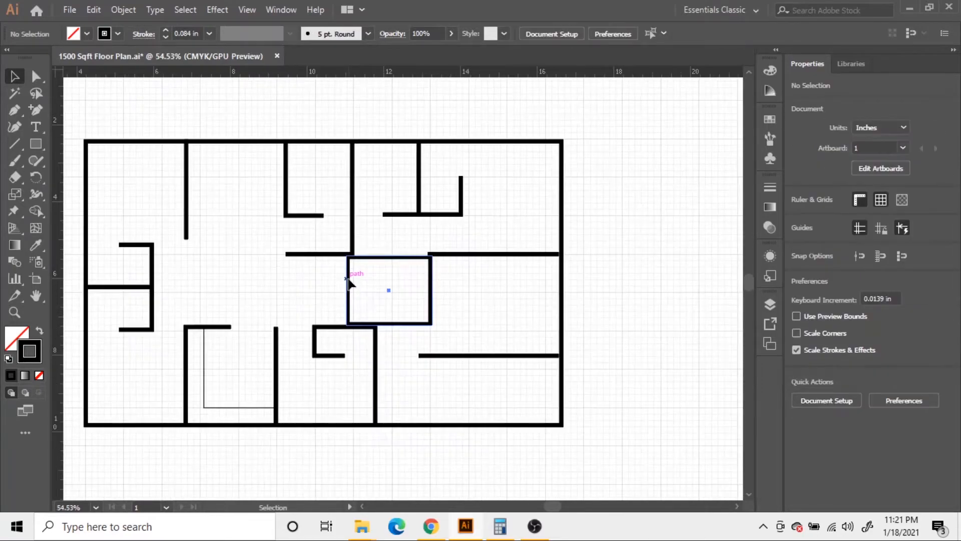
drag(349, 282, 203, 282)
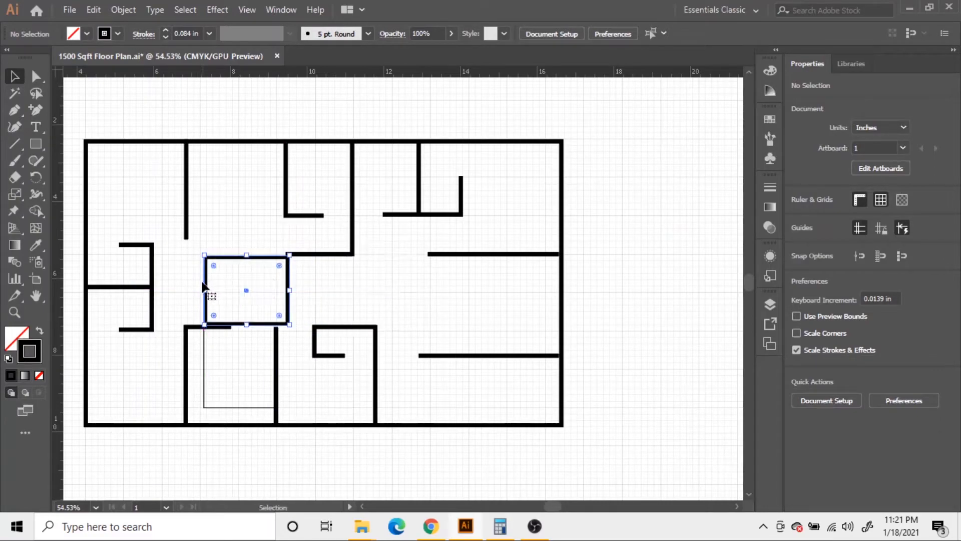
Move the reference rectangle straight left along the hallway to X 7.142 in, against the wall of the left-hand closets.
key(Left)
key(Left)
key(Left)
key(Left)
key(Left)
key(Left)
key(Left)
key(Left)
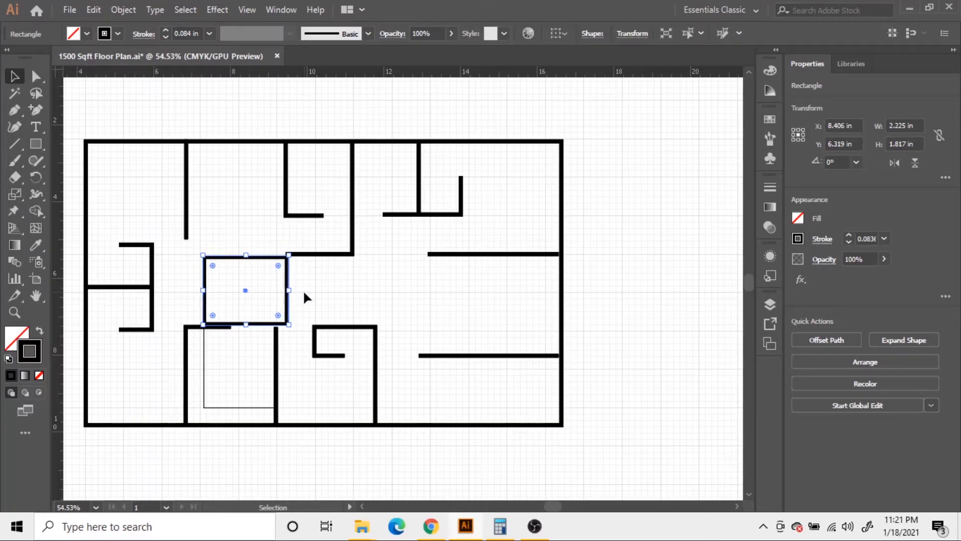
key(Left)
key(Left)
key(Left)
key(Left)
key(Left)
key(Left)
key(Left)
key(Left)
key(Left)
key(Left)
key(Left)
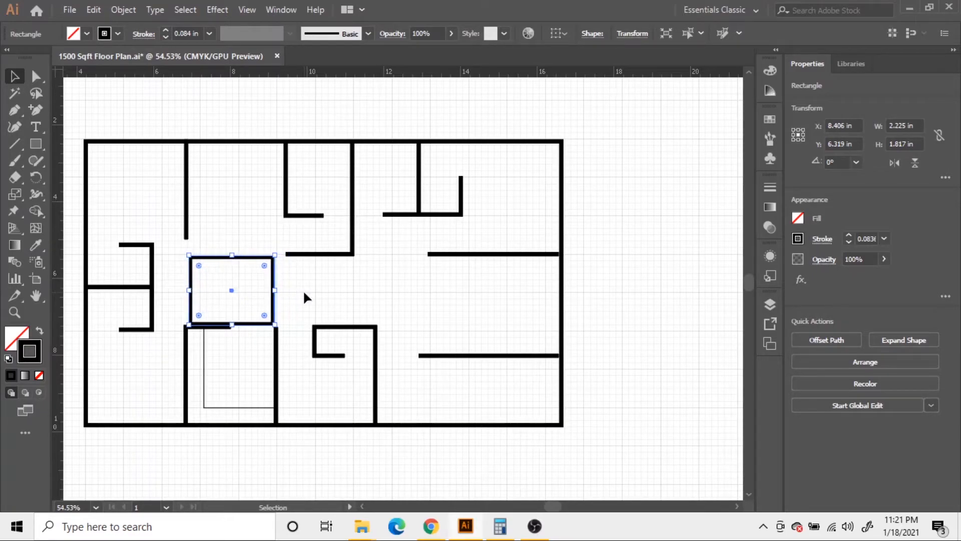
key(Left)
key(Left)
key(Left)
key(Left)
key(Left)
key(Left)
key(Left)
key(Left)
key(Left)
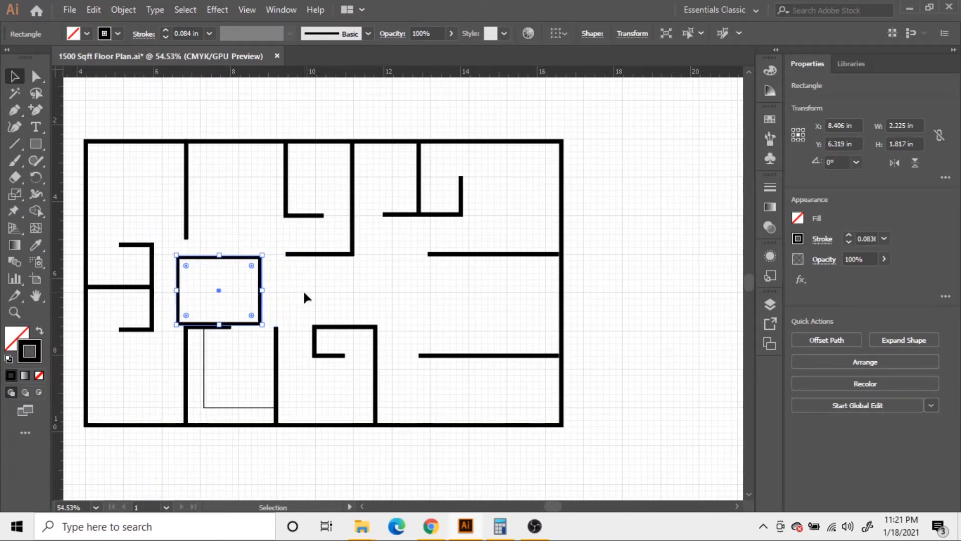
key(Left)
key(Left)
key(Left)
key(Left)
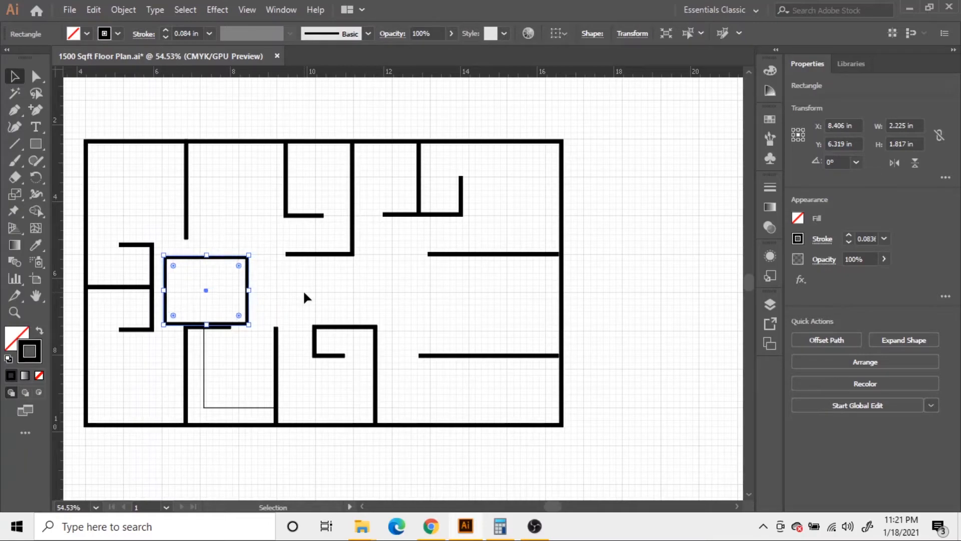
key(Left)
key(Left)
key(Left)
key(Left)
key(Left)
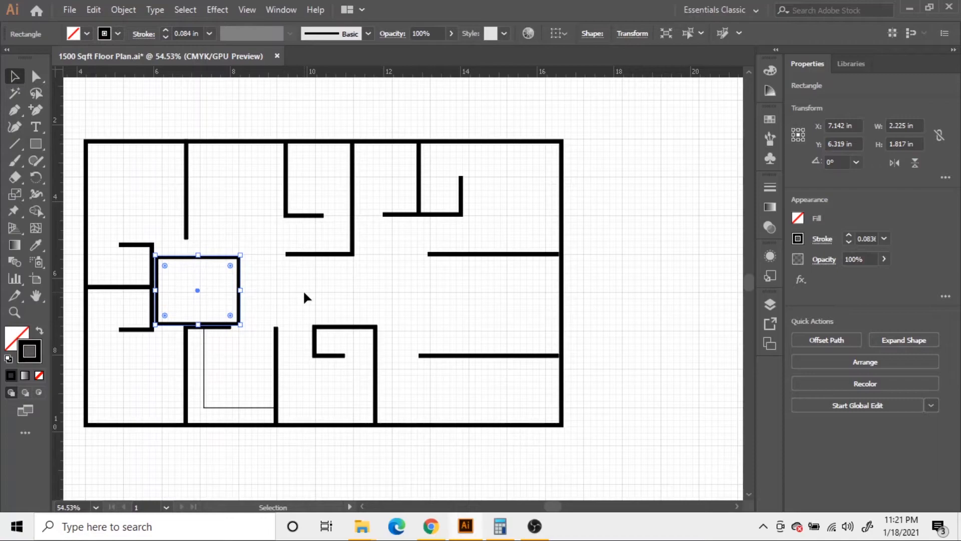
Extend the leftmost upper vertical wall down 0.39 in, level with the horizontal wall beneath the upper central room.
click(36, 76)
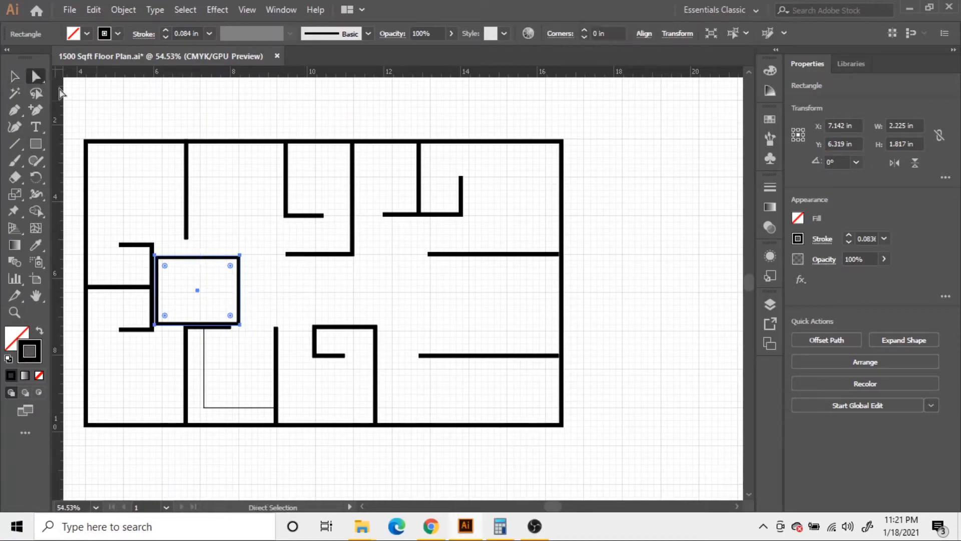
click(186, 201)
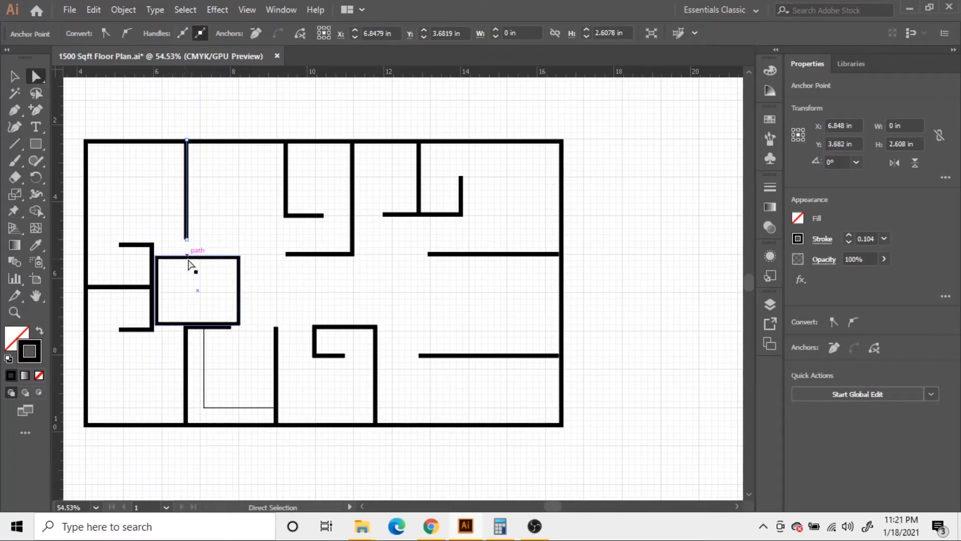
drag(188, 241, 187, 254)
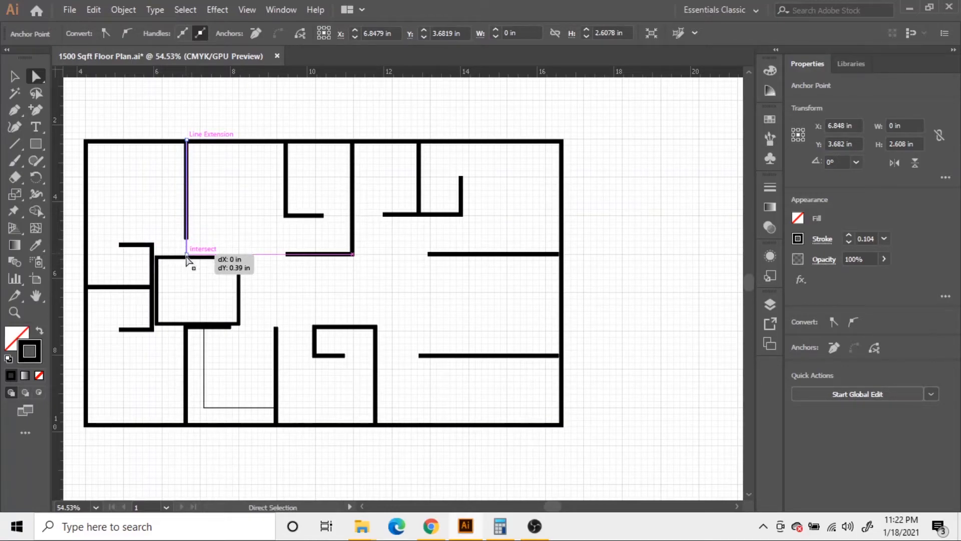
Select the reference rectangle and convert its height to feet in Calculator: multiply 1.817 by 48, divided by 12.
click(188, 257)
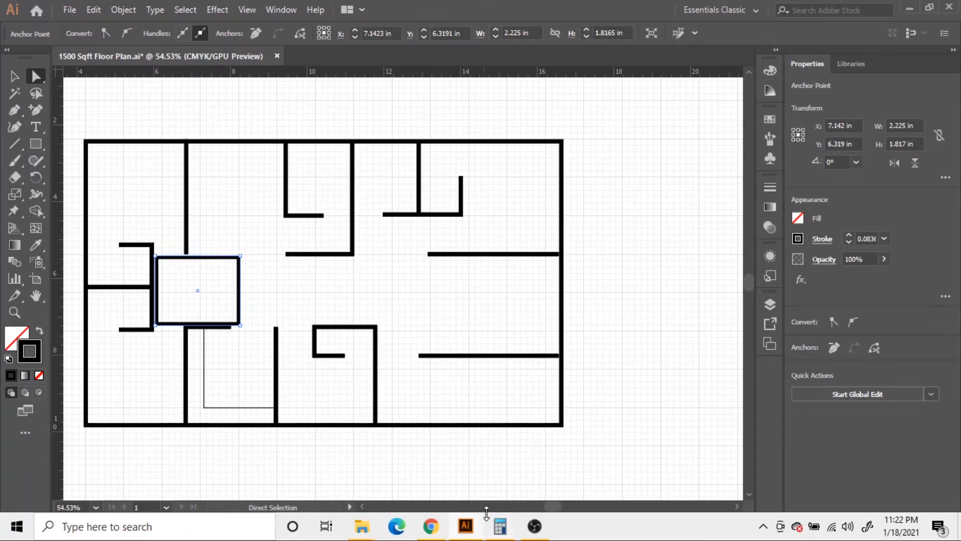
click(500, 525)
drag(423, 128, 497, 104)
key(Escape)
text(1.)
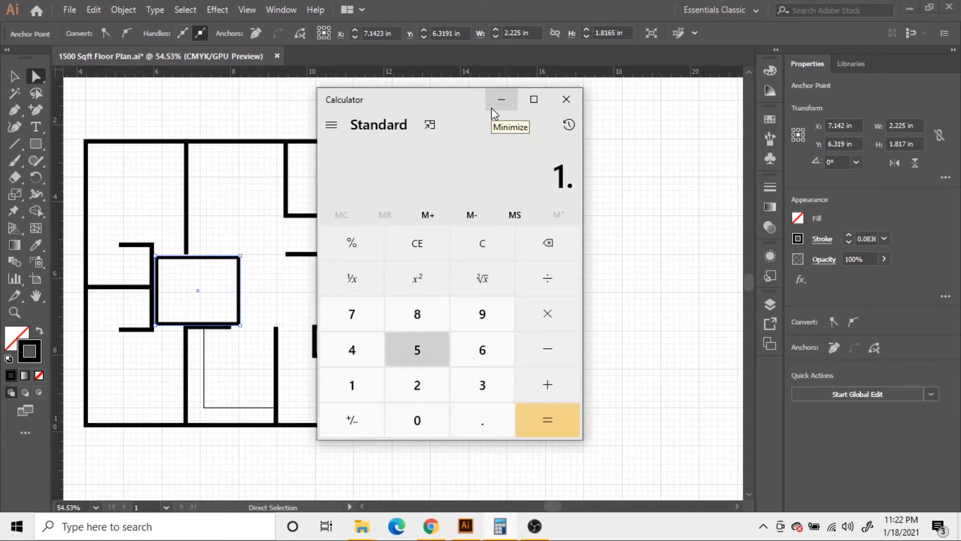
text(8517*)
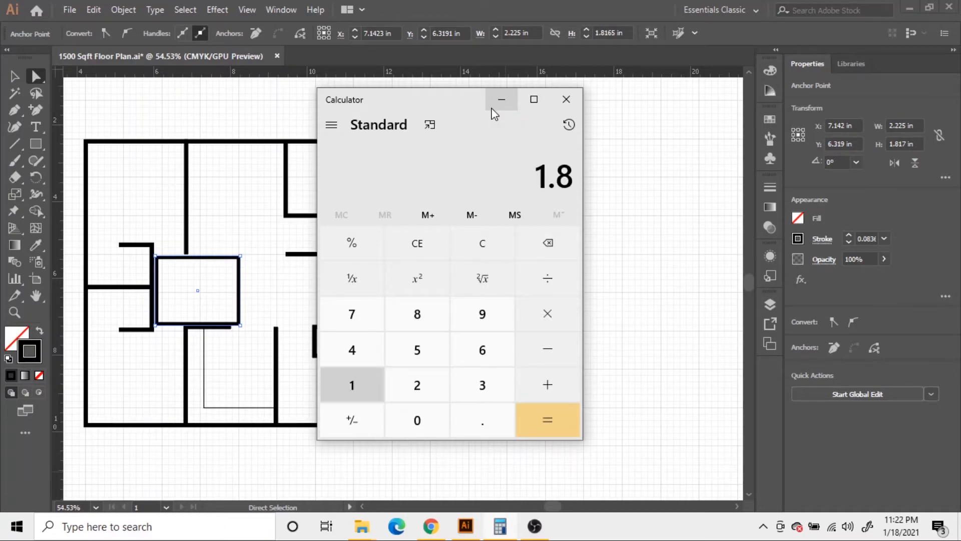
text(48=)
text(=)
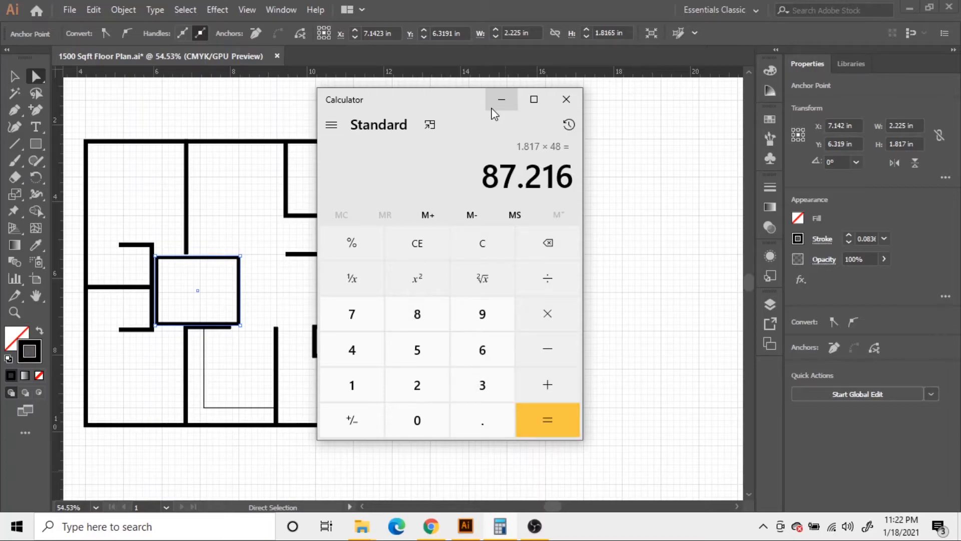
text(-)
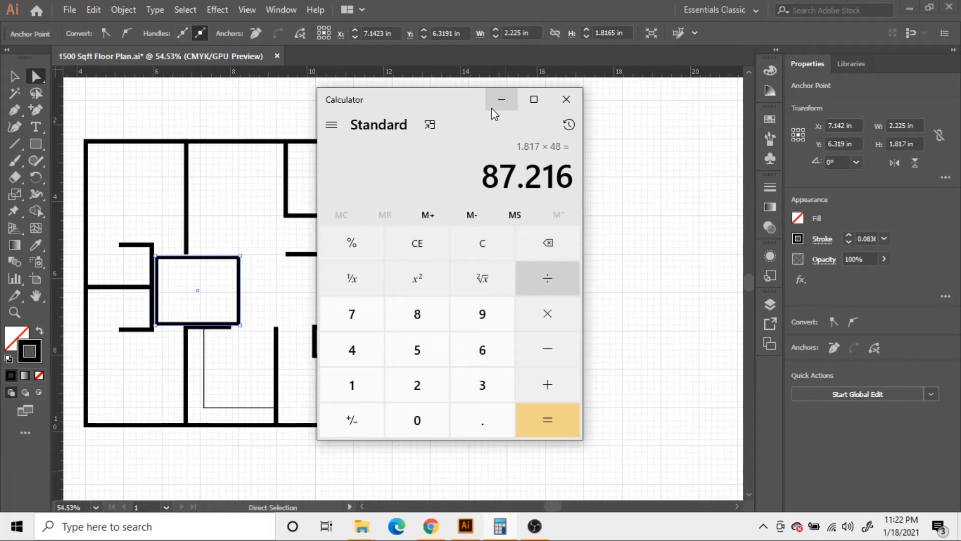
key(slash)
text(12)
key(Return)
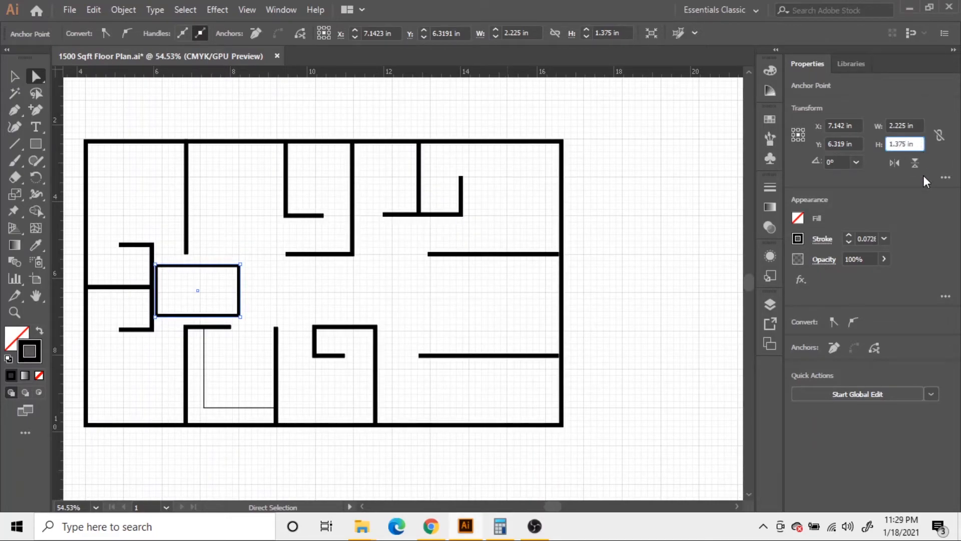
Return to Illustrator and set the reference rectangle's height to 1.375 in.
key(Return)
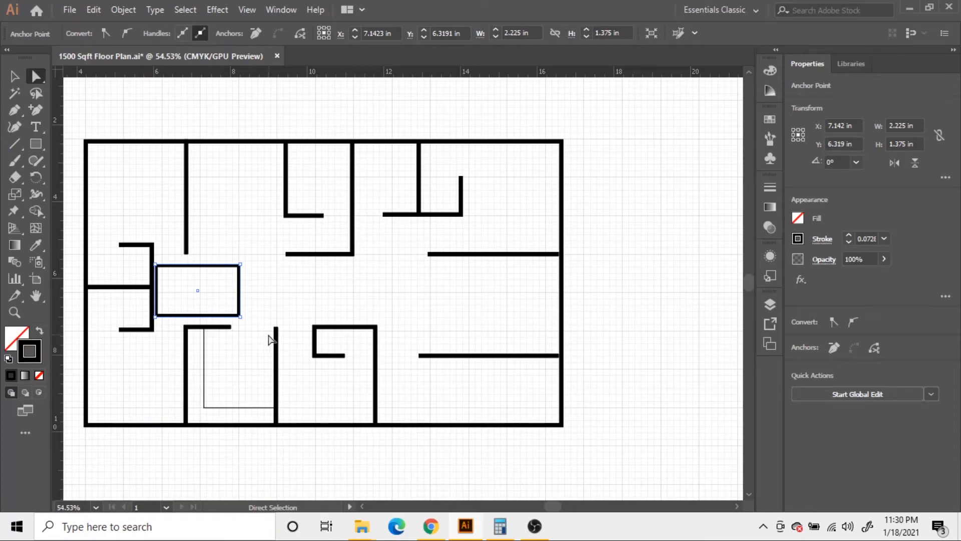
Move the upper ends of the lower rooms' walls and closet up about 0.18 in, to the reference rectangle's lower edge.
click(186, 327)
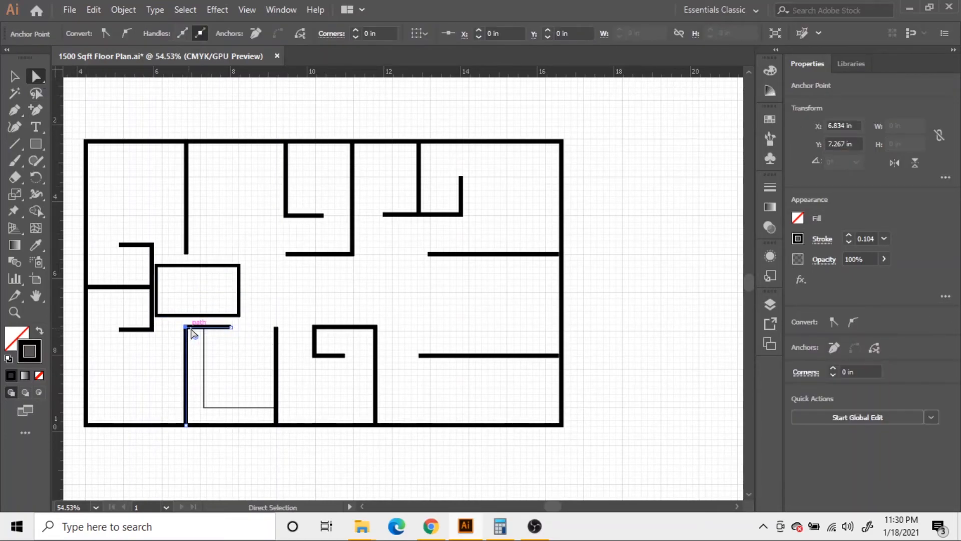
shift+click(276, 328)
shift+click(315, 332)
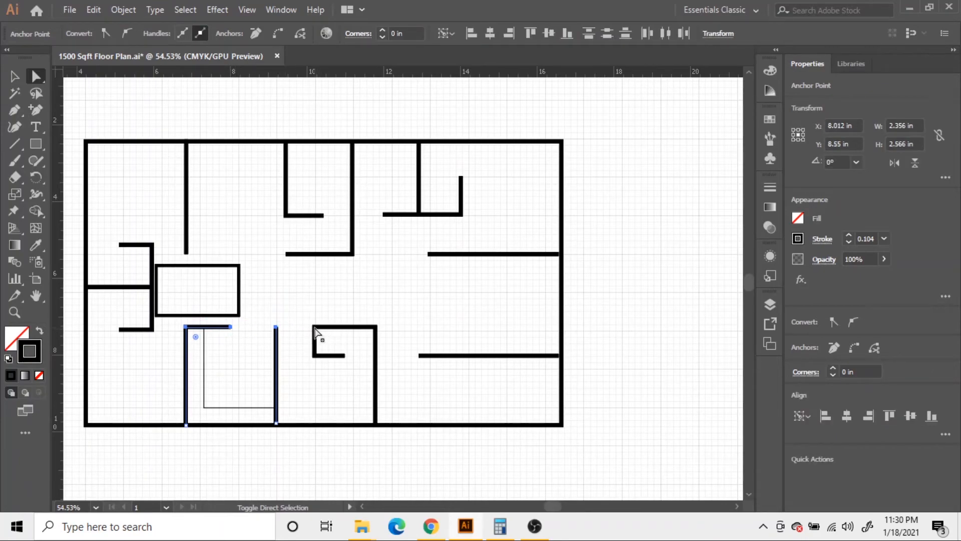
shift+click(376, 332)
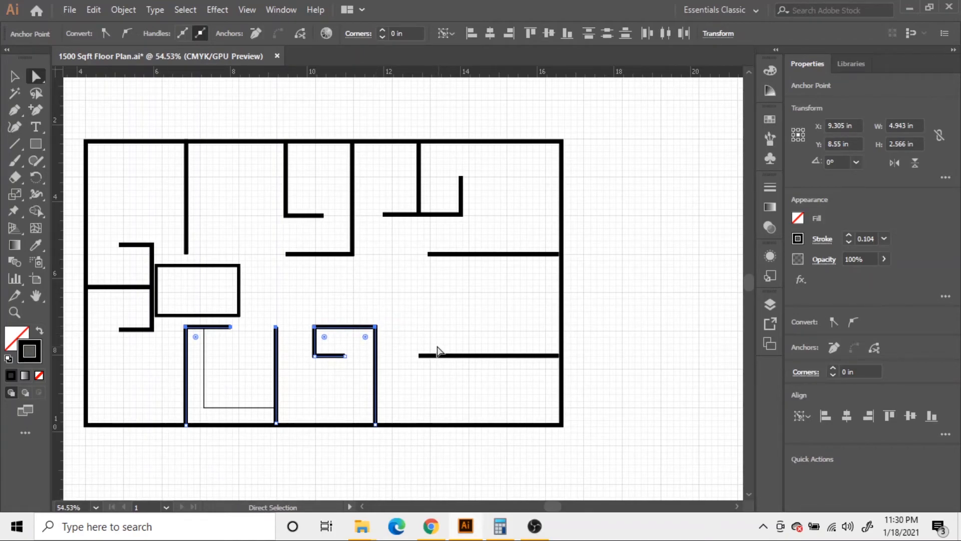
key(Up)
key(Up)
key(Up)
key(Up)
key(Up)
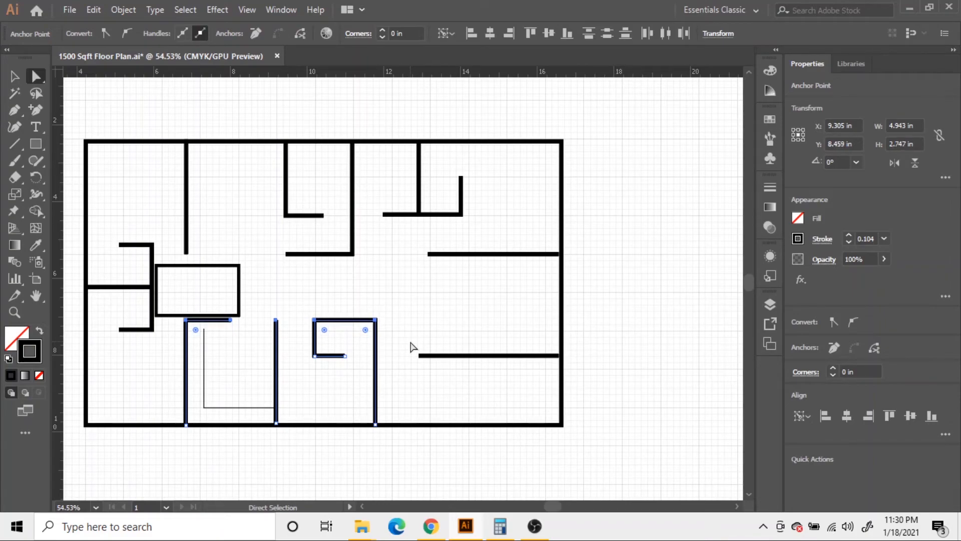
Move the lower ends of the upper-left vertical wall and the upper central L-shaped wall down about 0.26 in, to the reference rectangle's upper edge.
click(186, 253)
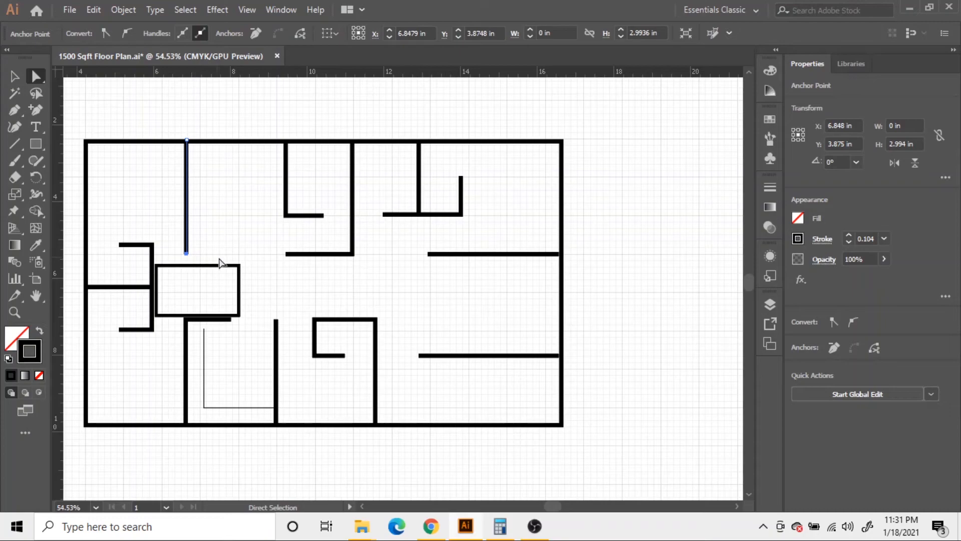
shift+click(290, 254)
shift+click(352, 254)
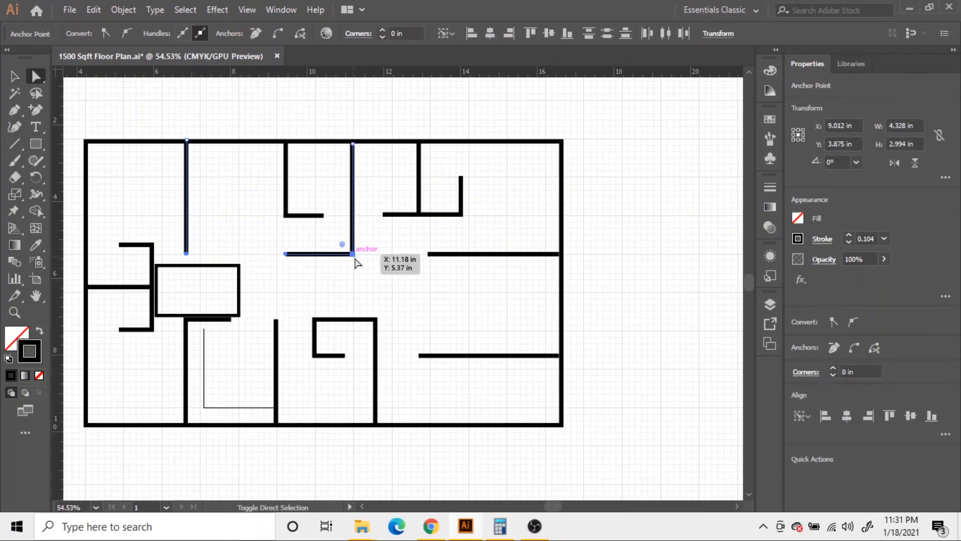
key(Down)
key(Down)
key(Down)
key(Down)
key(Down)
key(Down)
key(Down)
key(Down)
key(Down)
key(Down)
key(Down)
key(Down)
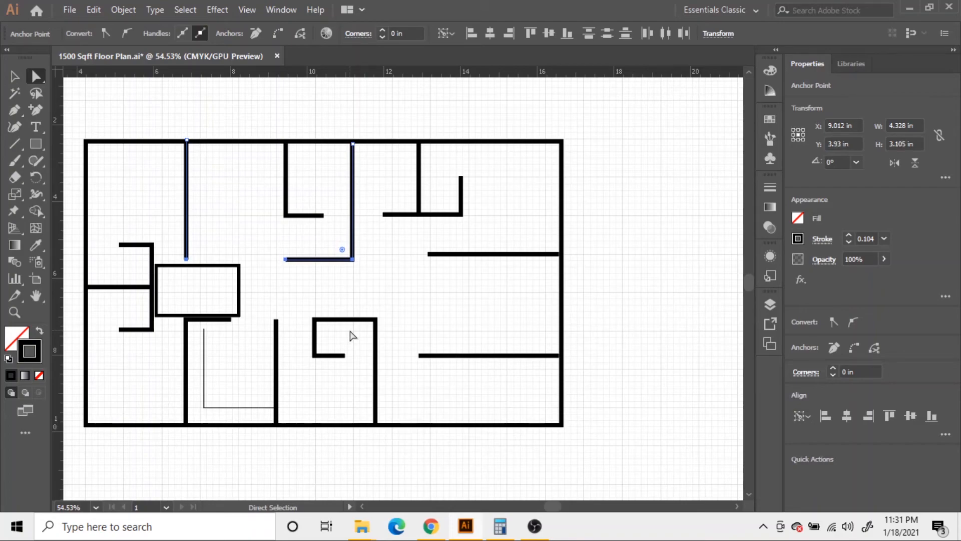
key(Down)
key(Down)
key(Down)
key(Down)
key(Down)
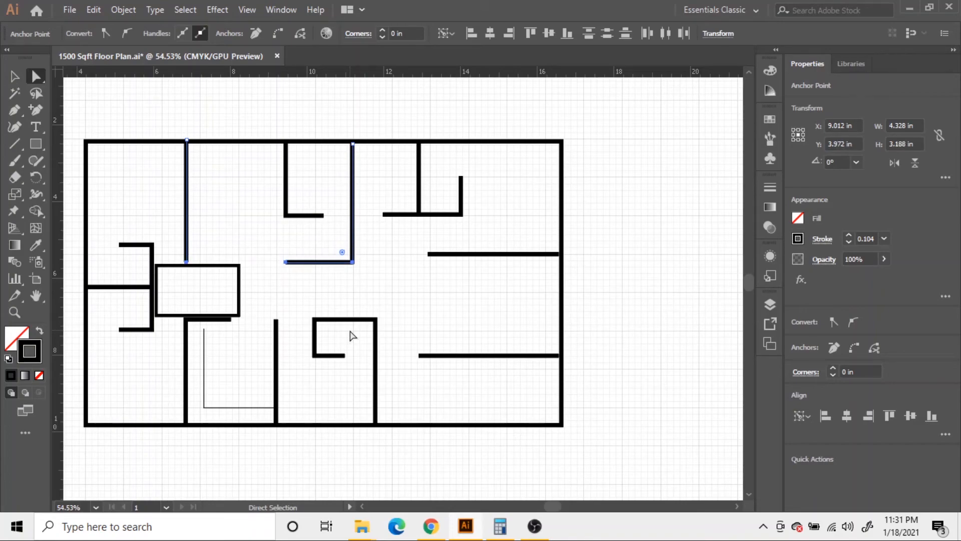
key(Down)
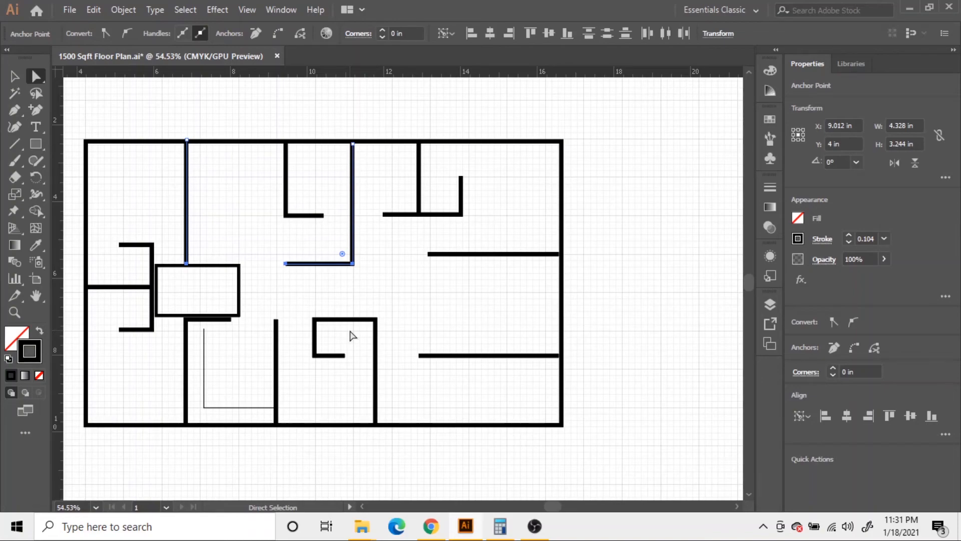
key(Down)
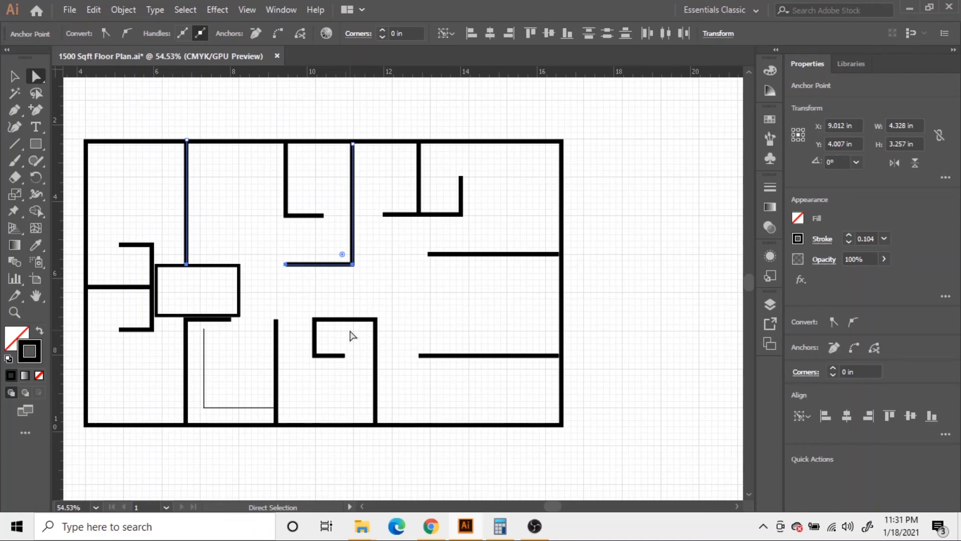
click(275, 227)
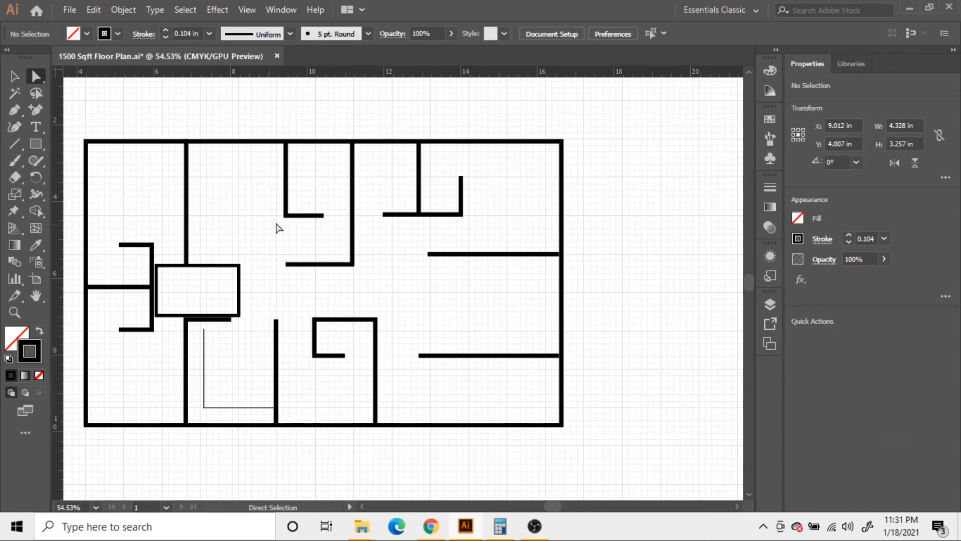
Move the bottom wall of the upper central closet straight down, giving the L-shaped closet wall a height of 2.186 in.
click(286, 216)
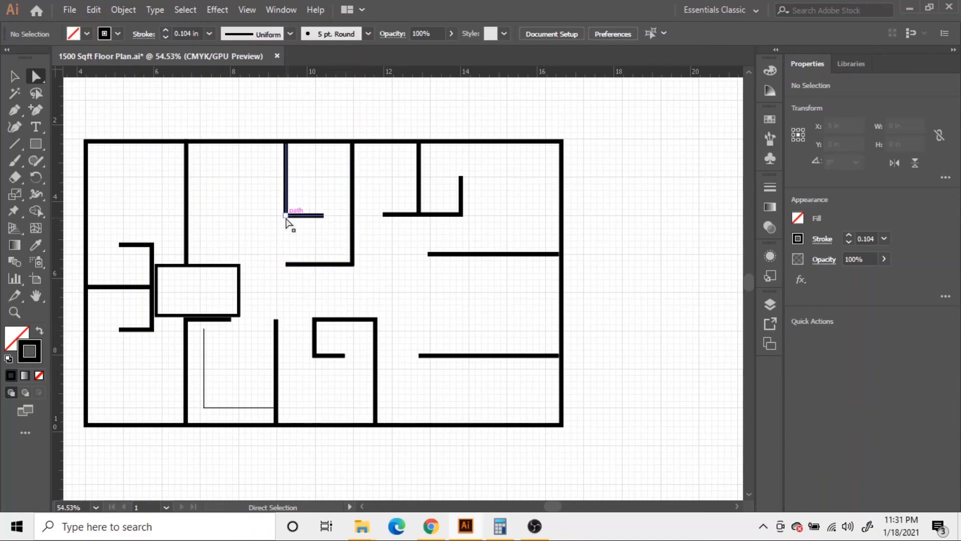
key(ctrl)
shift+click(323, 215)
key(Down)
key(Down)
key(Down)
key(Down)
key(Down)
key(Down)
key(Down)
key(Down)
key(Down)
key(Down)
key(Down)
key(Down)
key(Down)
key(Down)
key(Down)
key(Down)
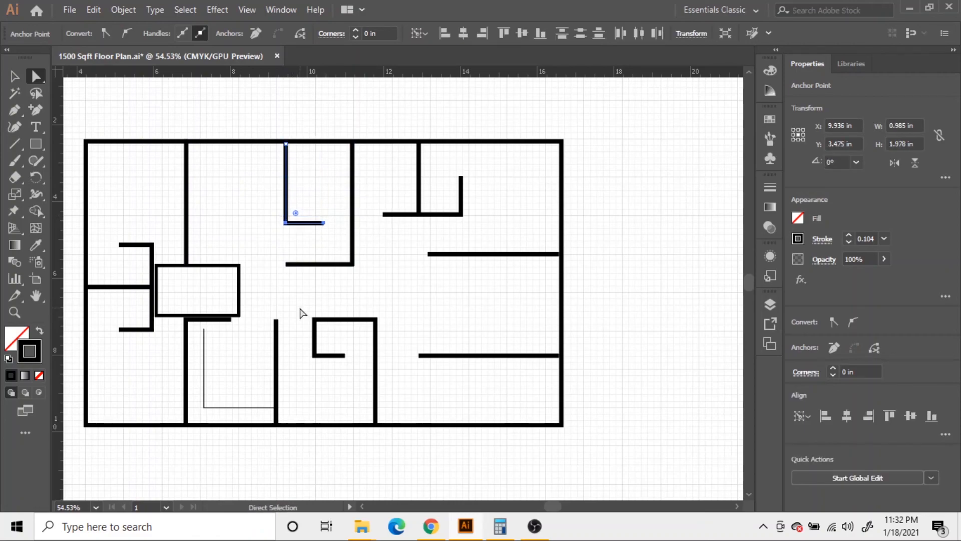
key(Down)
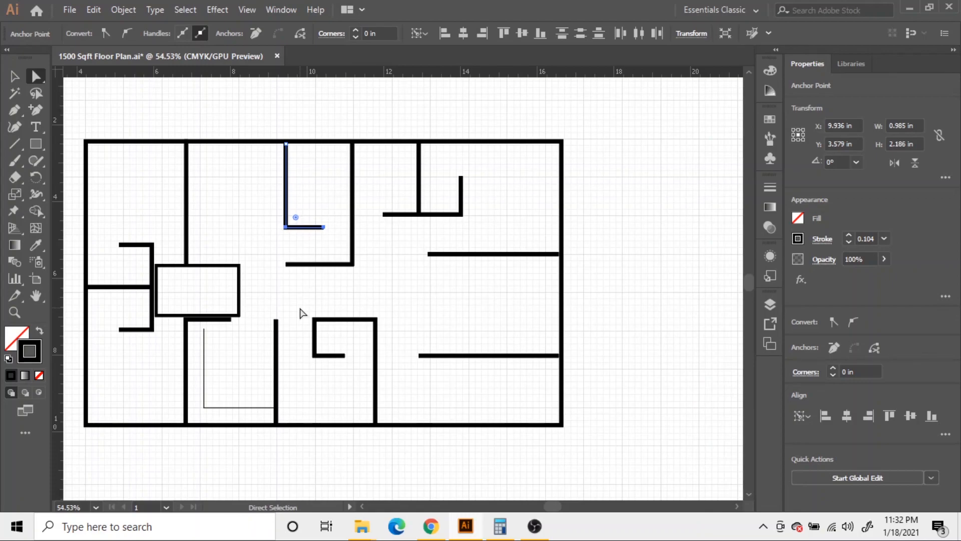